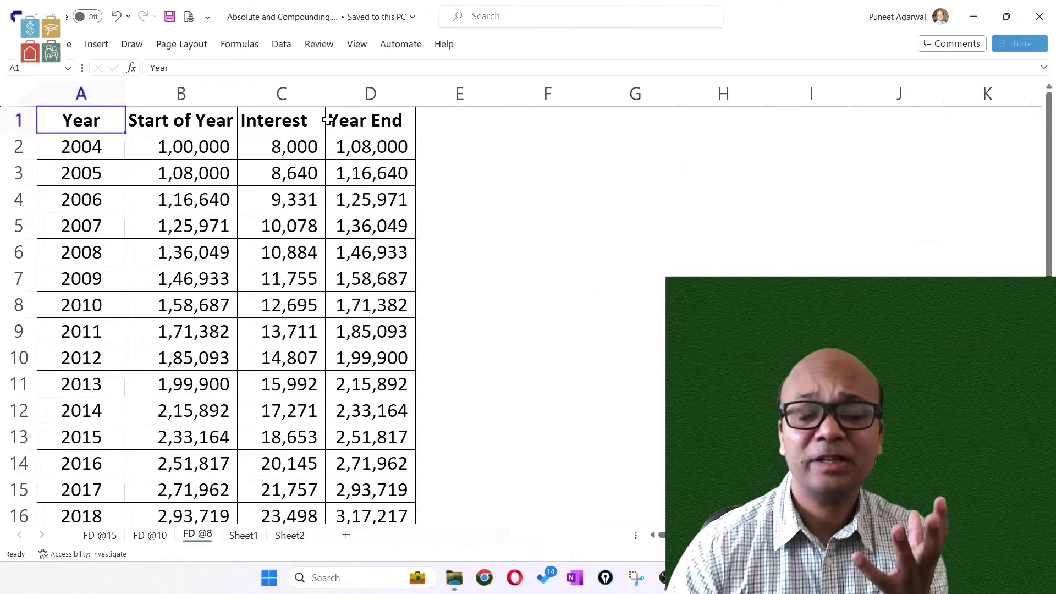
Walk through the 2004 row: the 1,00,000 deposit, its 8% interest formula and year-end formula.
click(210, 139)
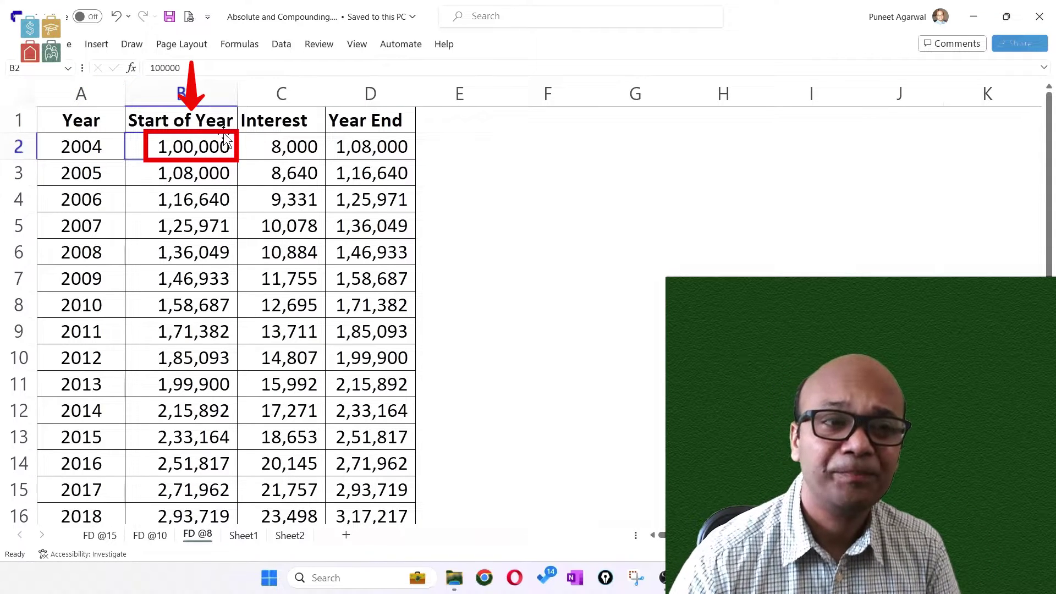
click(251, 128)
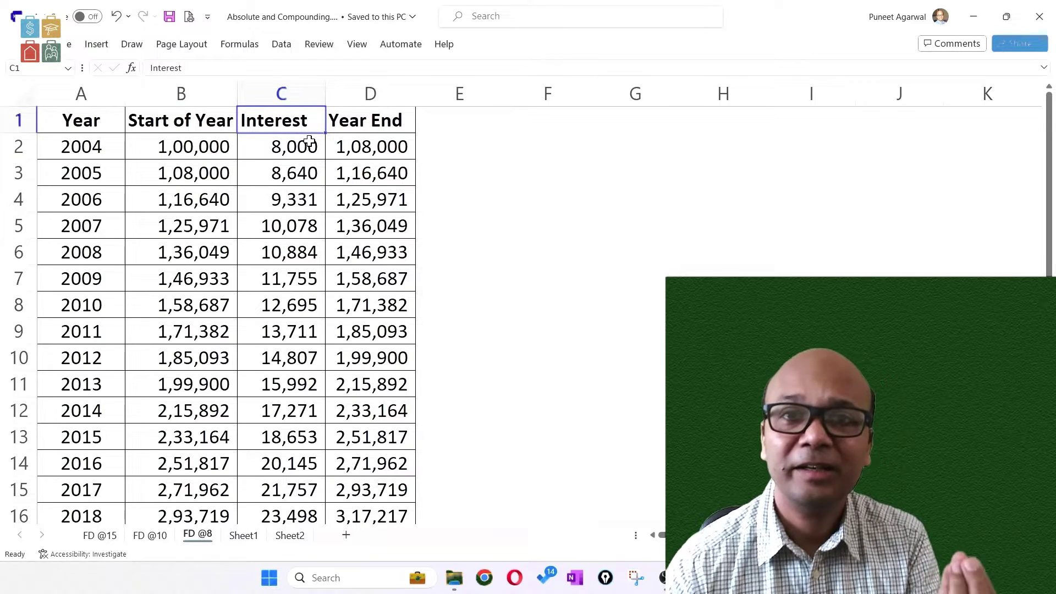
click(186, 158)
click(281, 147)
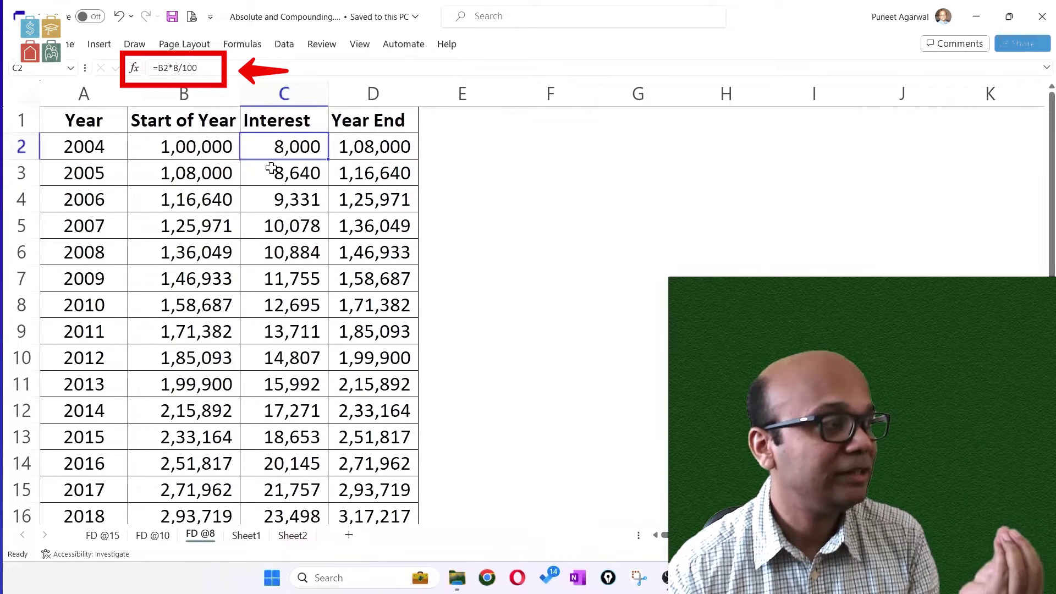
click(233, 145)
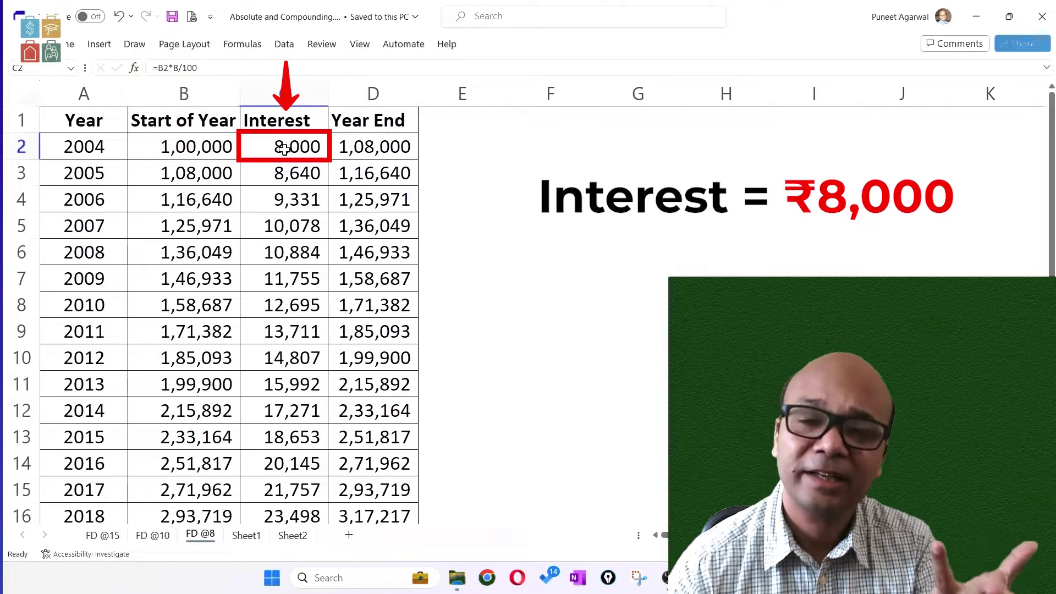
click(380, 157)
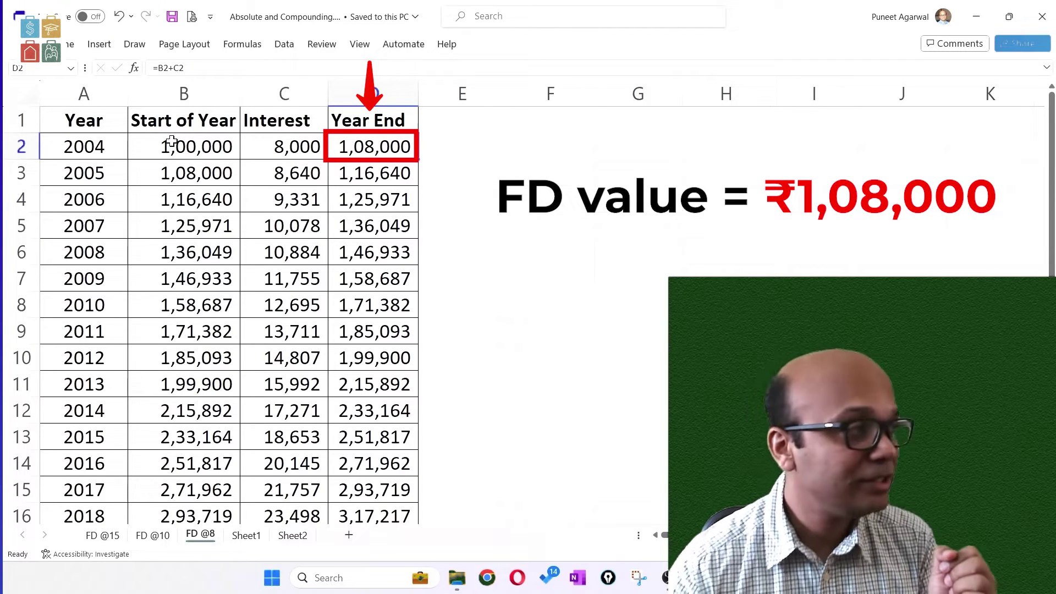
click(195, 145)
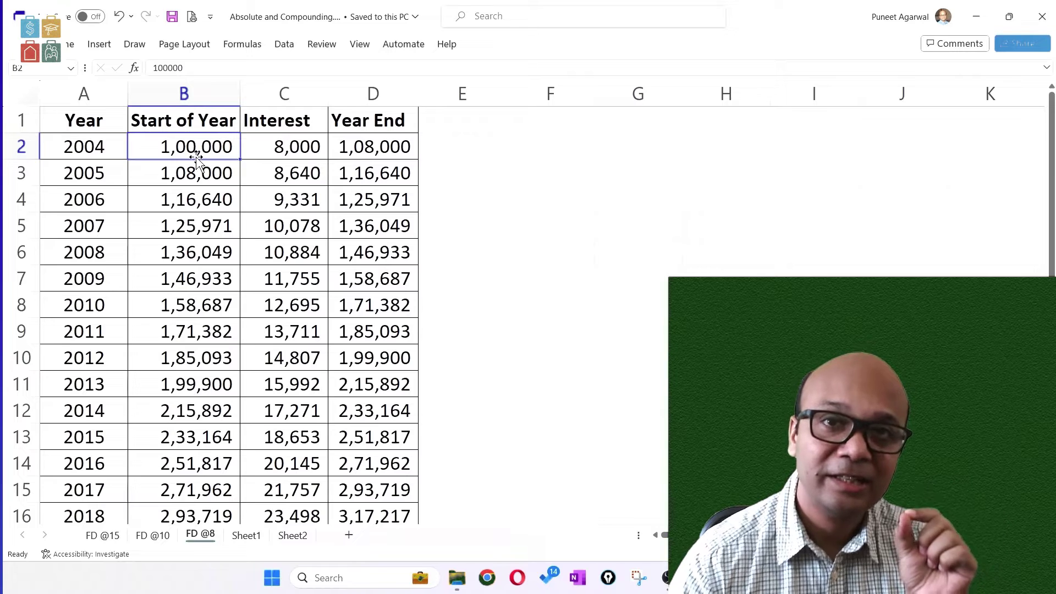
Show 2005 starting from 1,08,000, with interest calculated on it versus 2004's 8,000.
click(195, 165)
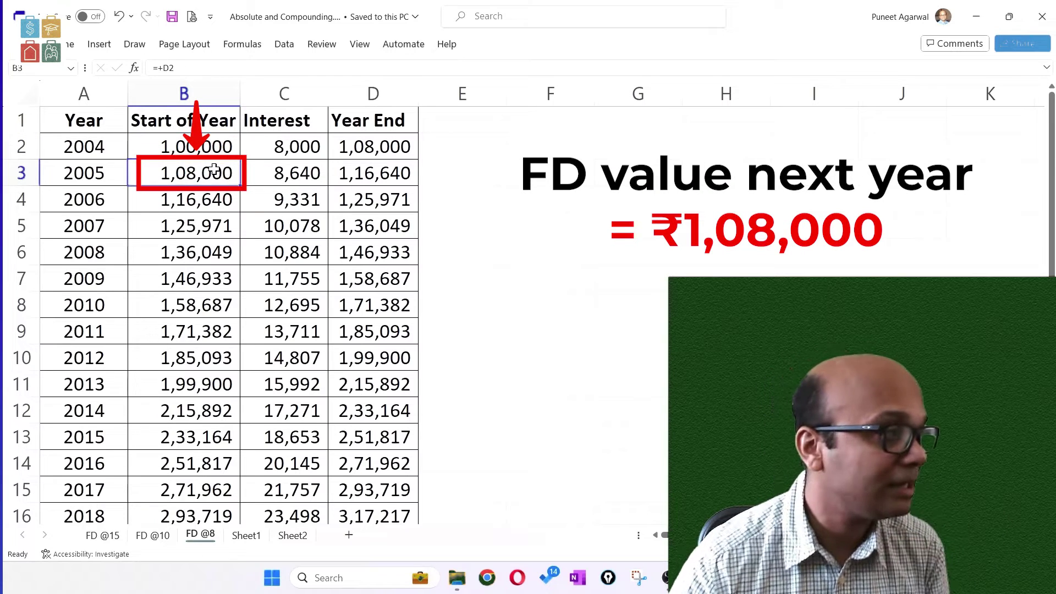
click(289, 180)
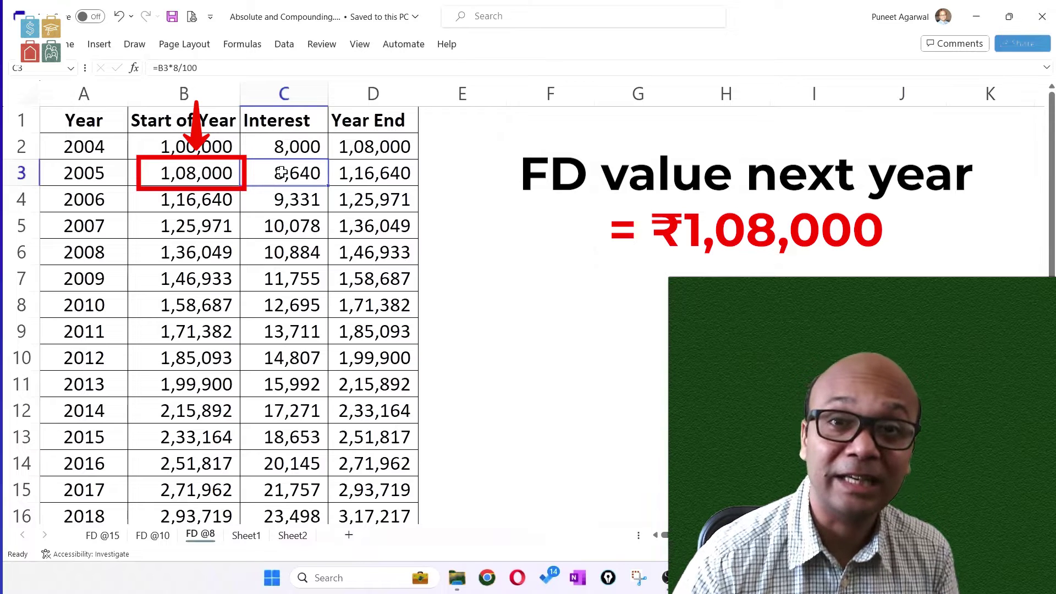
click(201, 149)
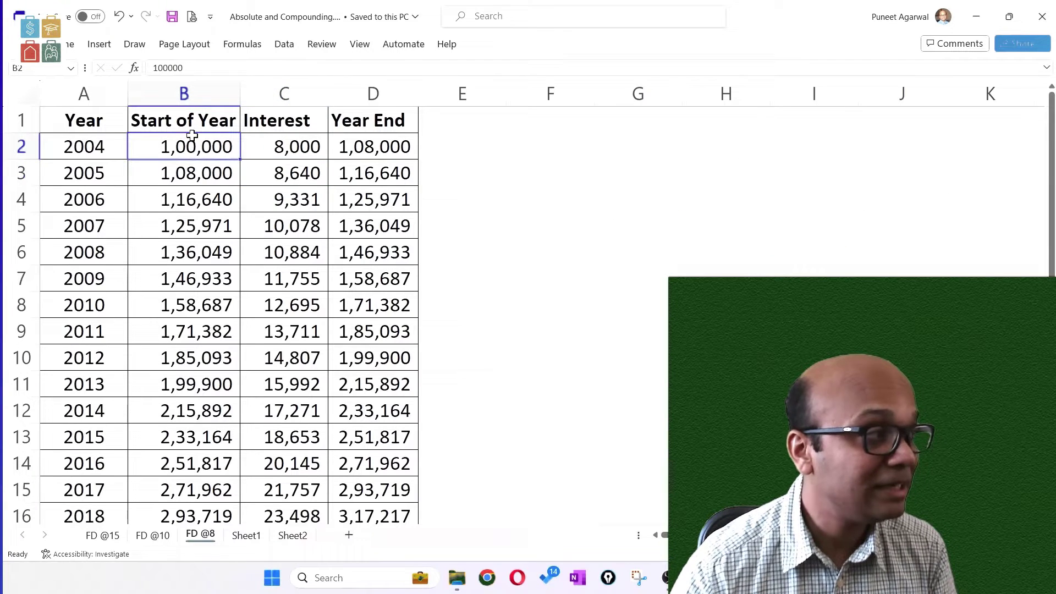
click(264, 172)
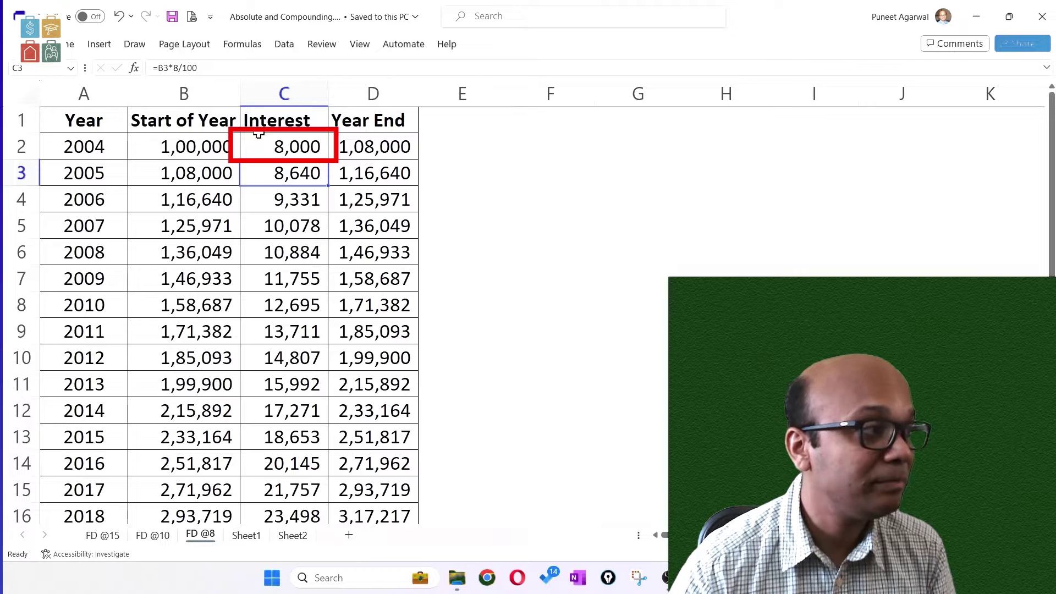
click(283, 140)
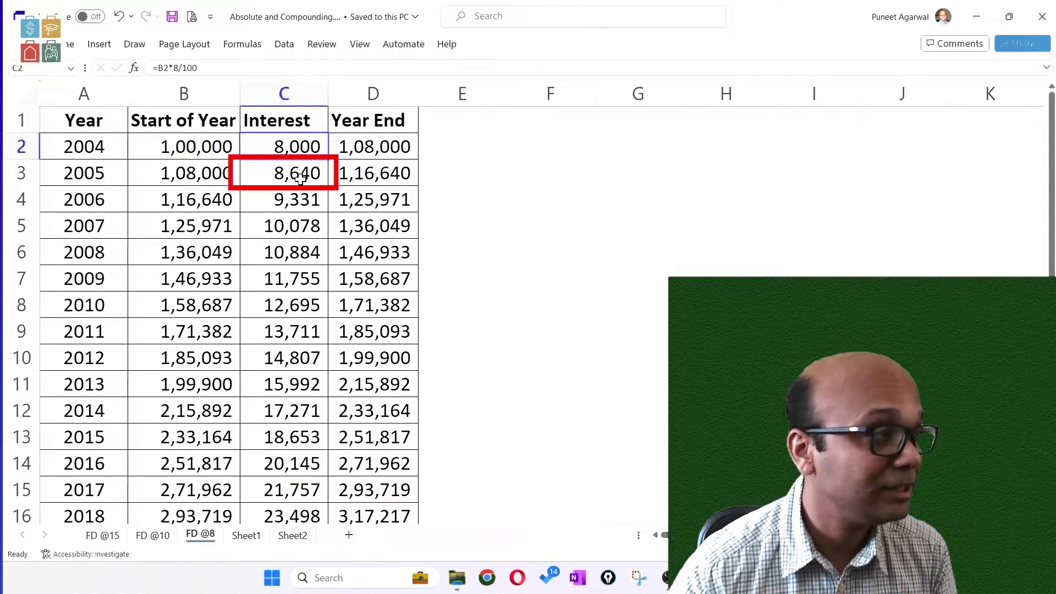
click(388, 182)
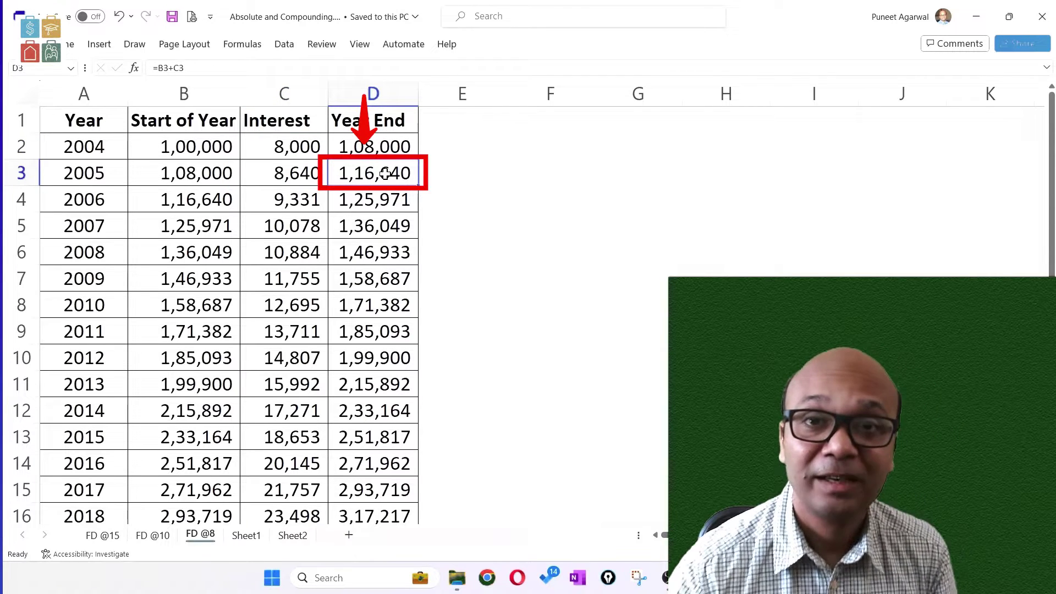
Show the 2006 row's interest of 9,331 and its year-end formula, compared with earlier years.
click(220, 190)
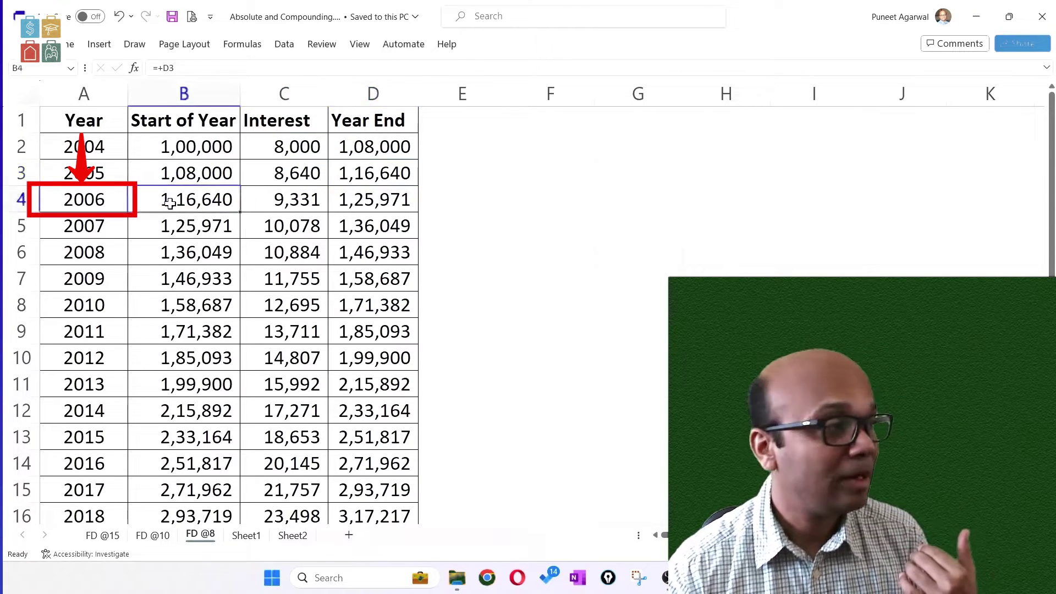
click(284, 190)
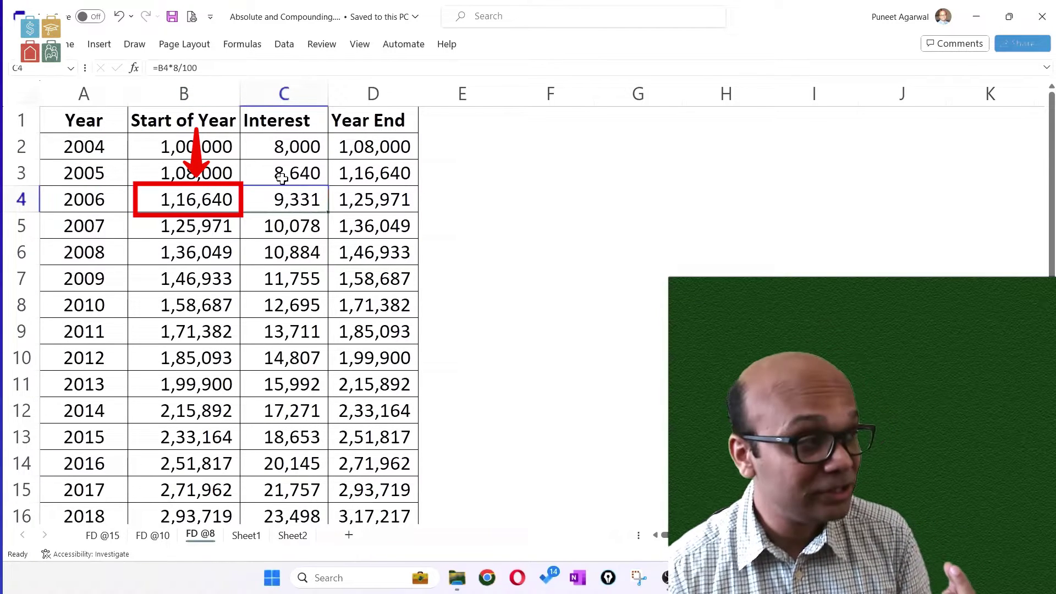
drag(282, 144, 282, 199)
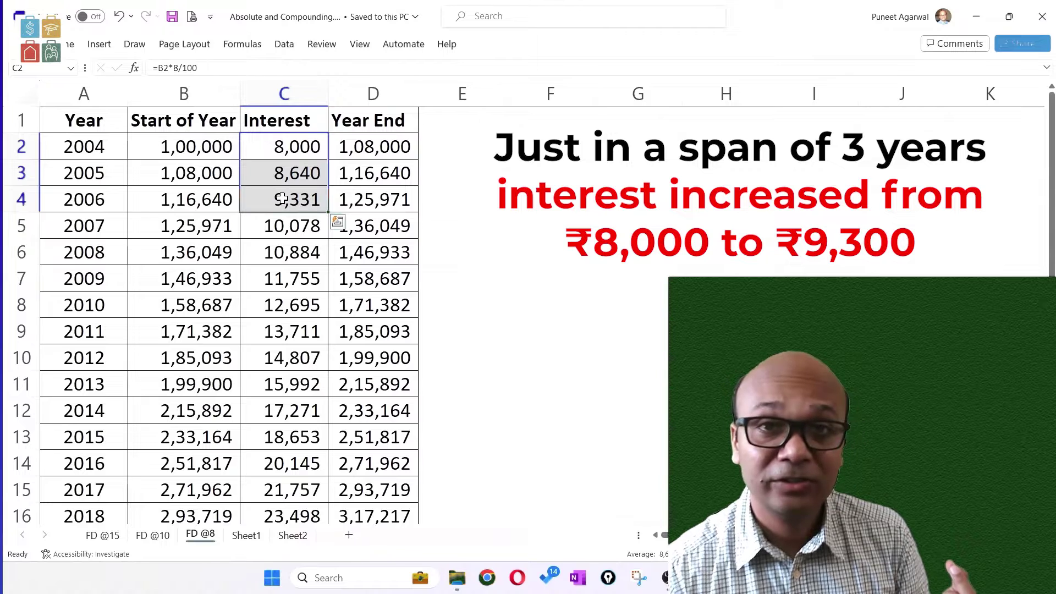
click(283, 146)
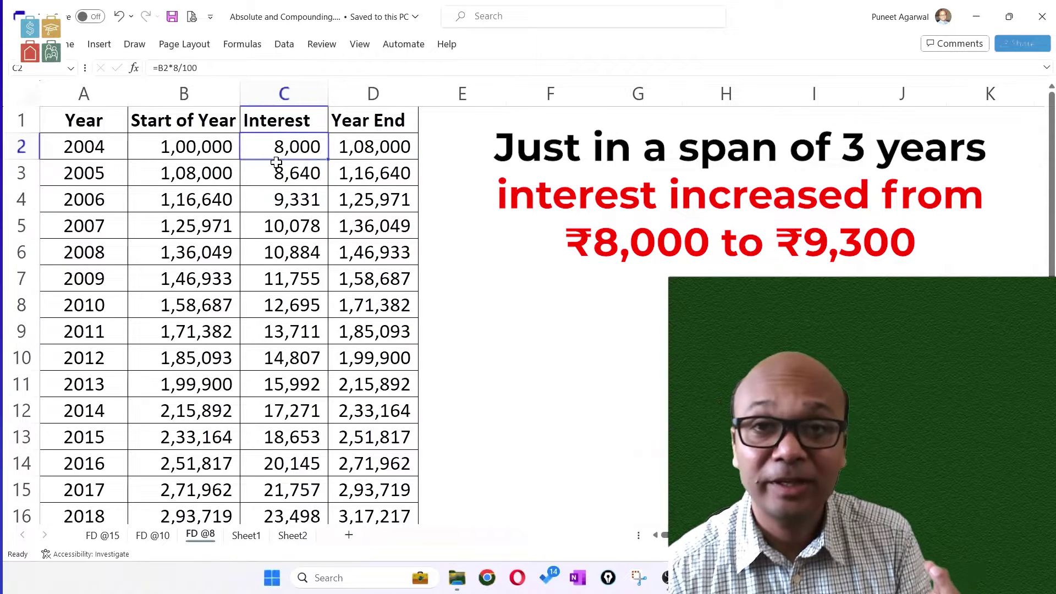
click(297, 193)
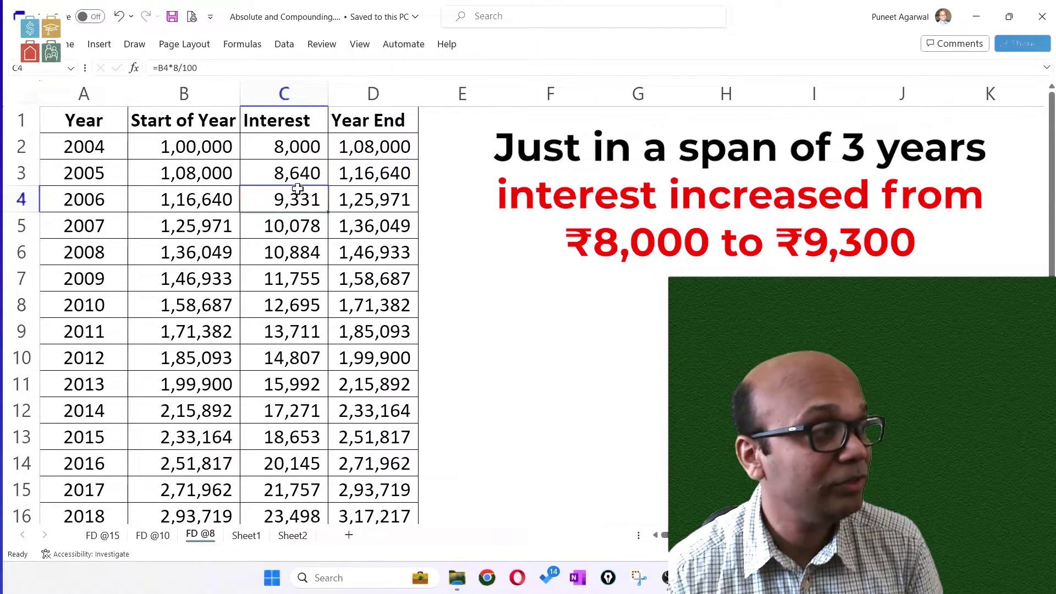
click(352, 199)
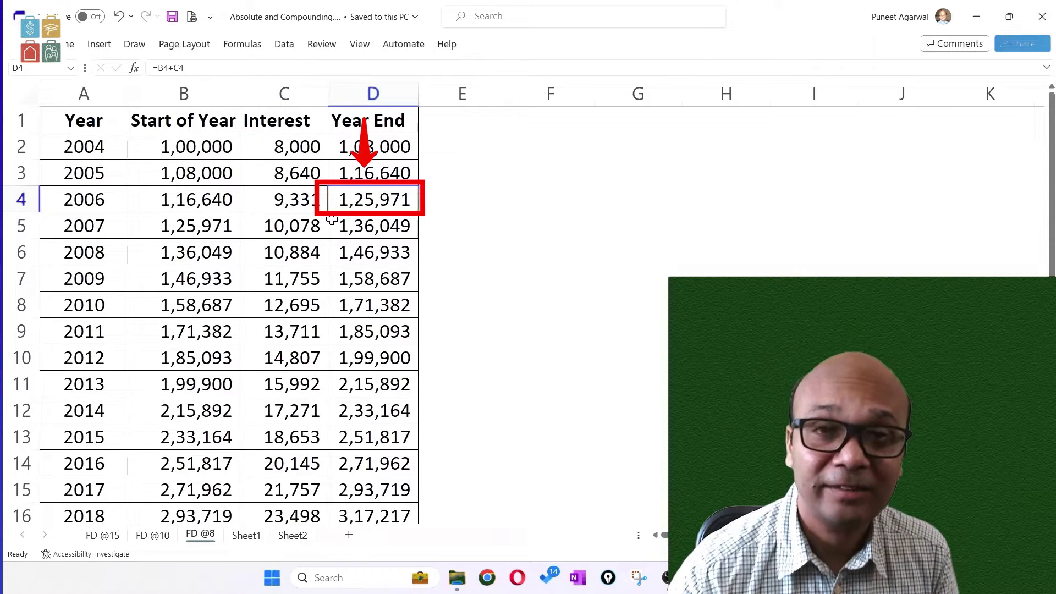
Scroll down to the final year, 2023, and show its interest formula.
scroll(337, 221, down, 3)
click(198, 385)
click(22, 380)
click(125, 382)
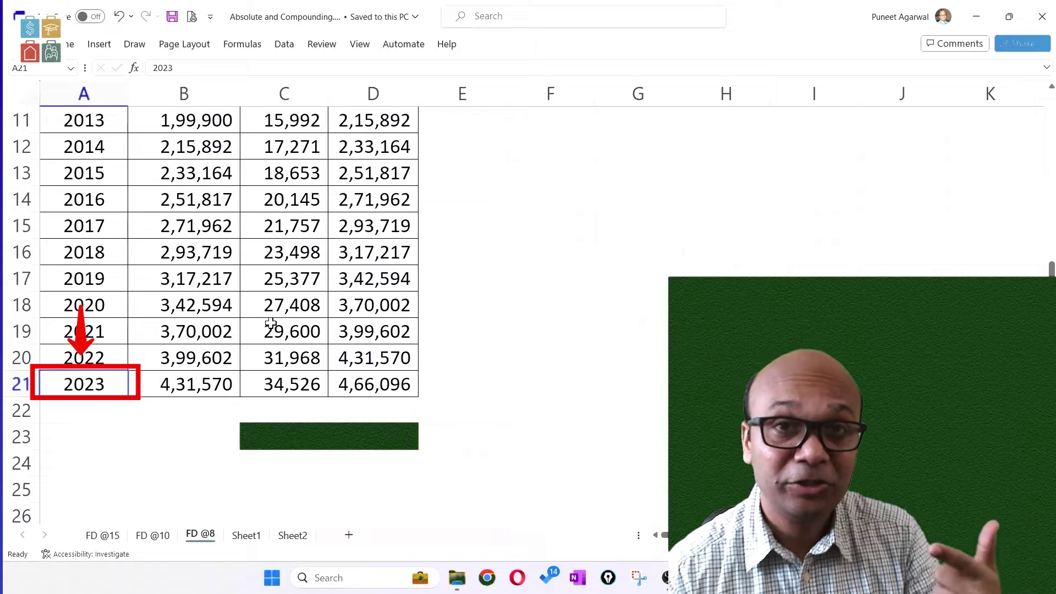
click(309, 372)
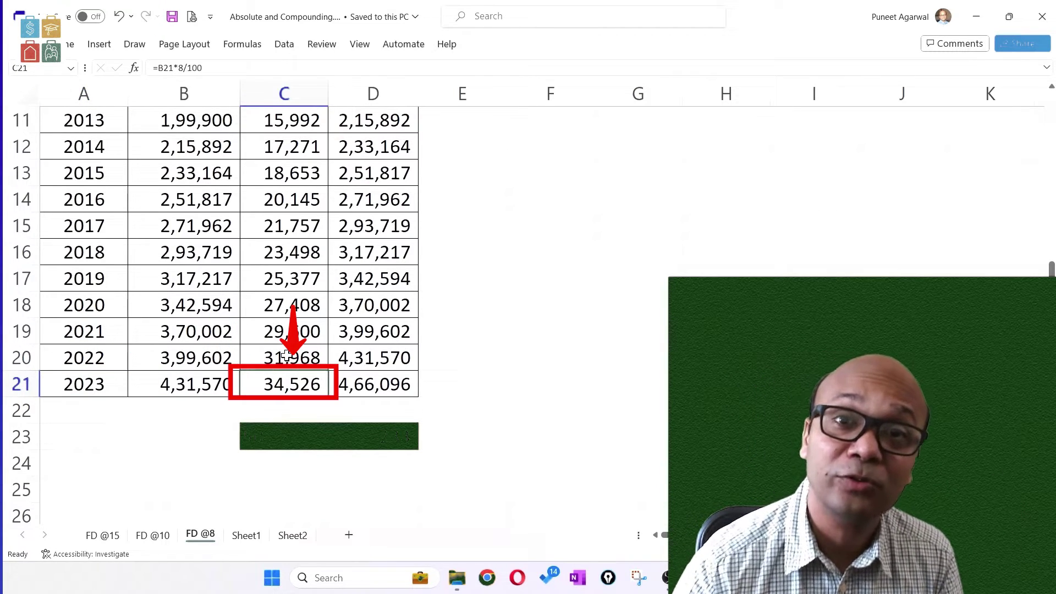
scroll(287, 355, up, 3)
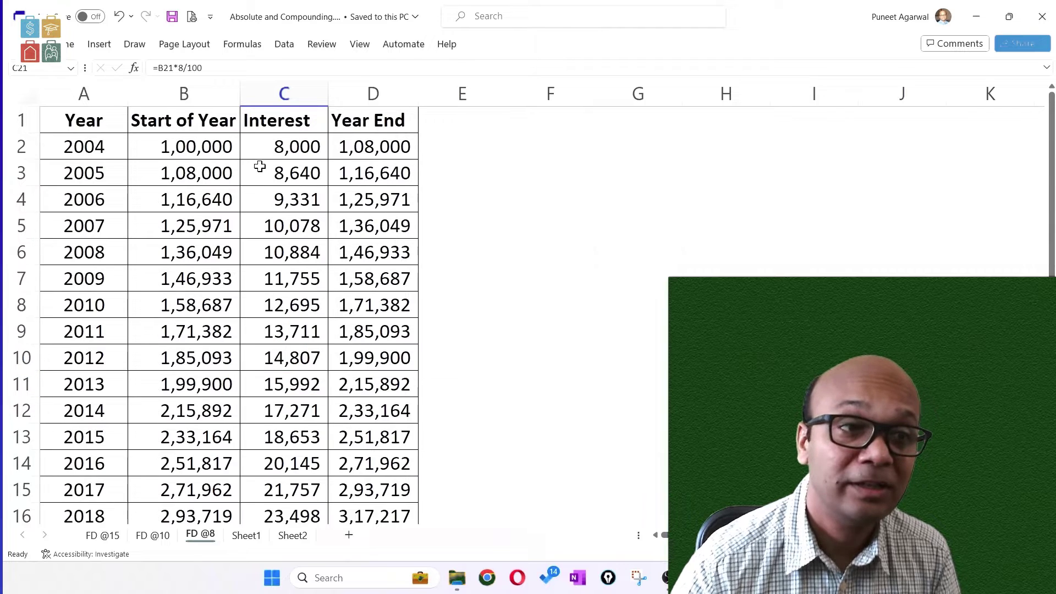
scroll(277, 242, down, 7)
scroll(275, 302, up, 3)
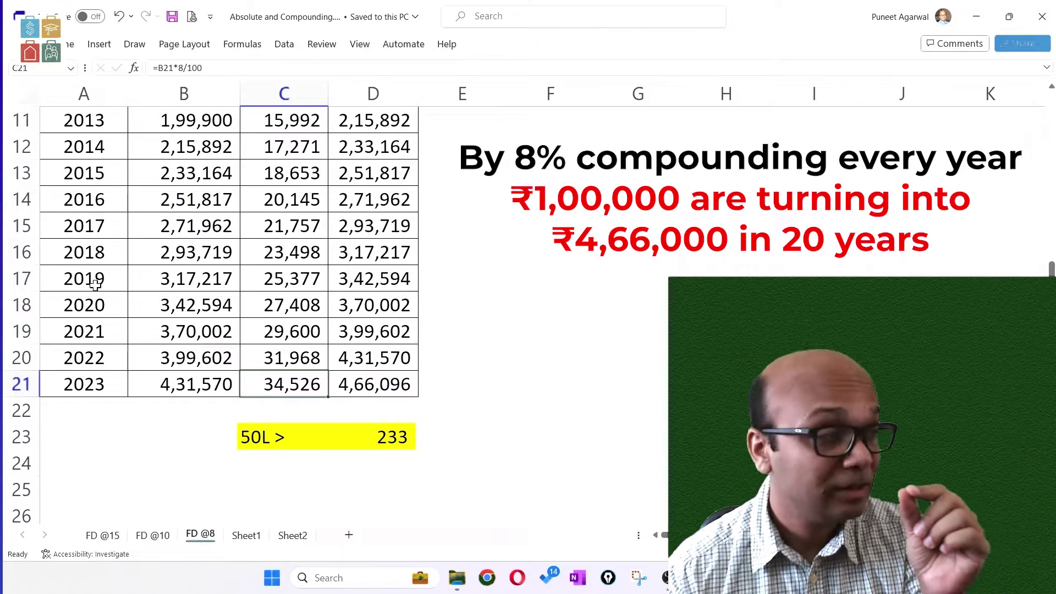
click(163, 387)
scroll(171, 286, up, 3)
click(186, 153)
scroll(407, 225, down, 3)
click(394, 330)
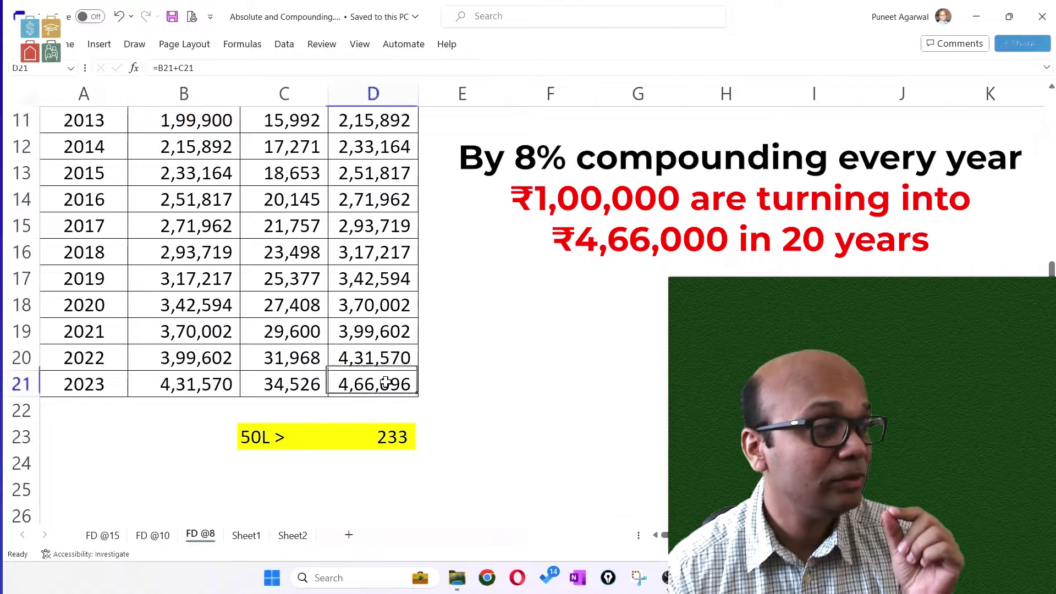
click(380, 385)
drag(77, 382, 54, 153)
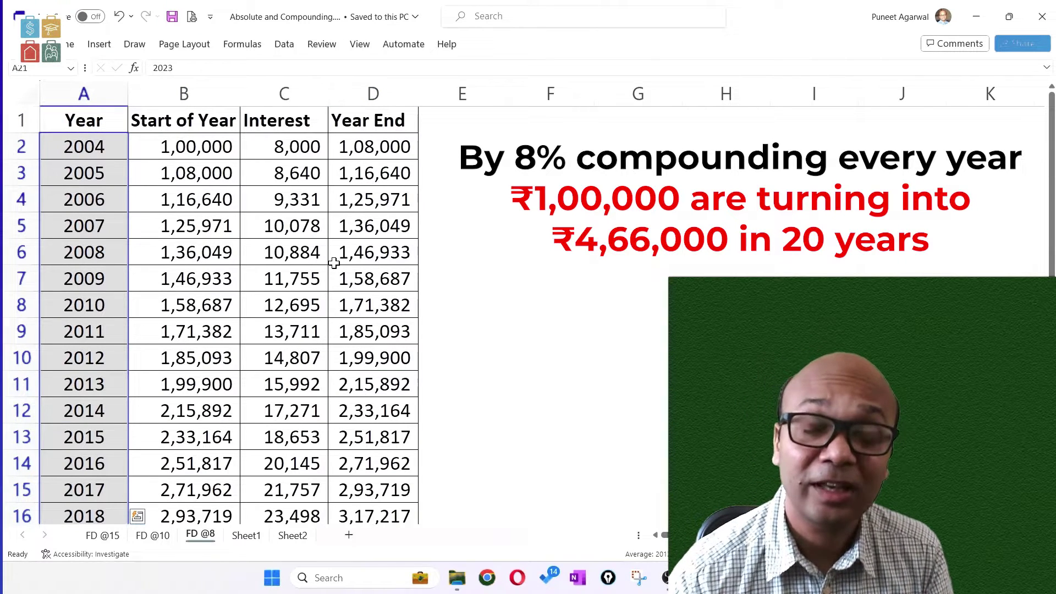
scroll(334, 263, down, 3)
click(284, 437)
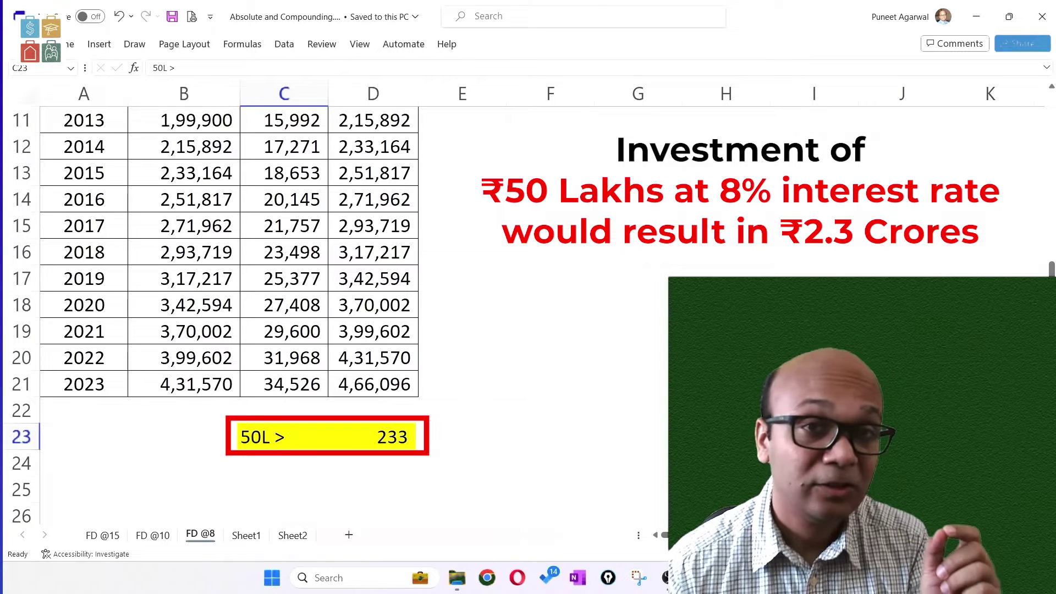
click(374, 436)
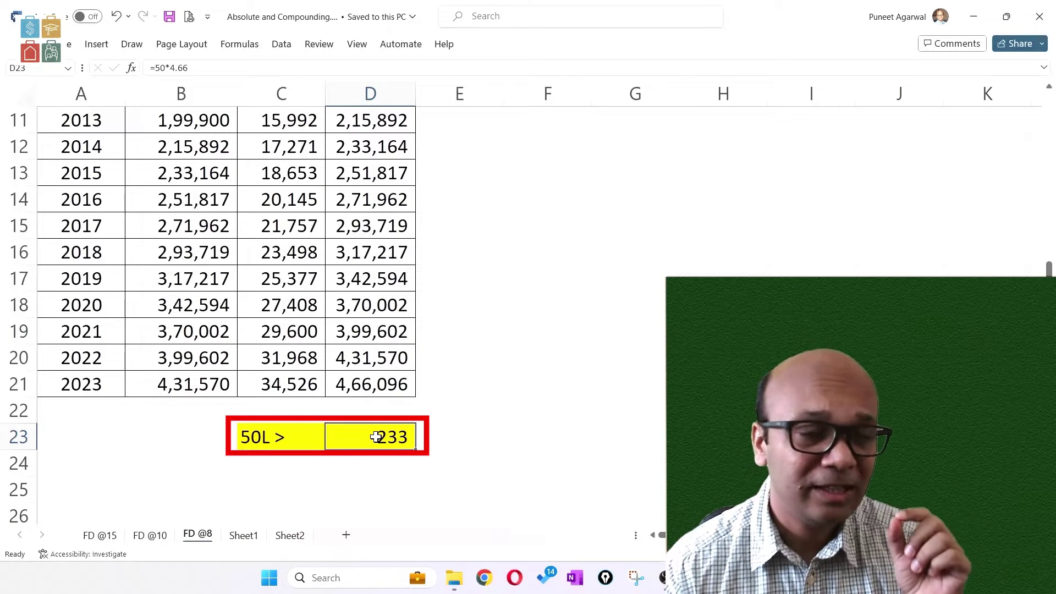
click(152, 521)
click(158, 532)
click(98, 147)
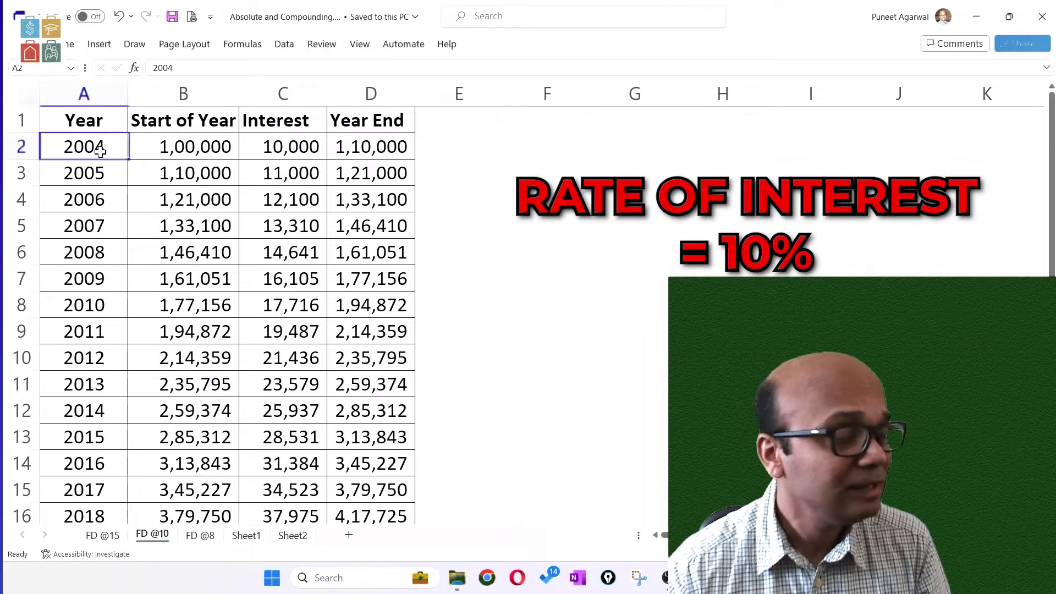
click(193, 118)
click(189, 142)
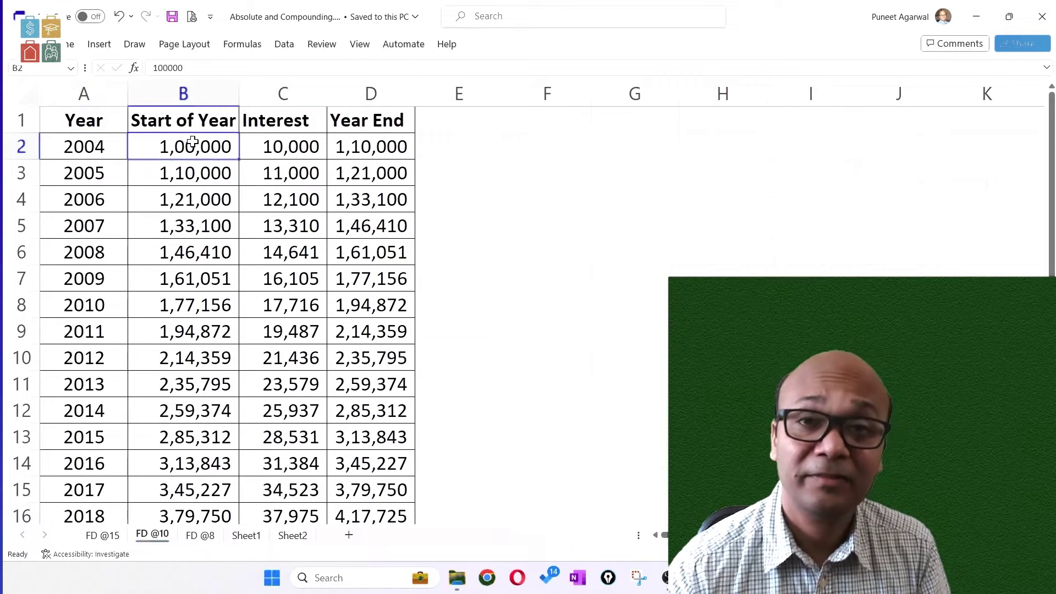
click(278, 144)
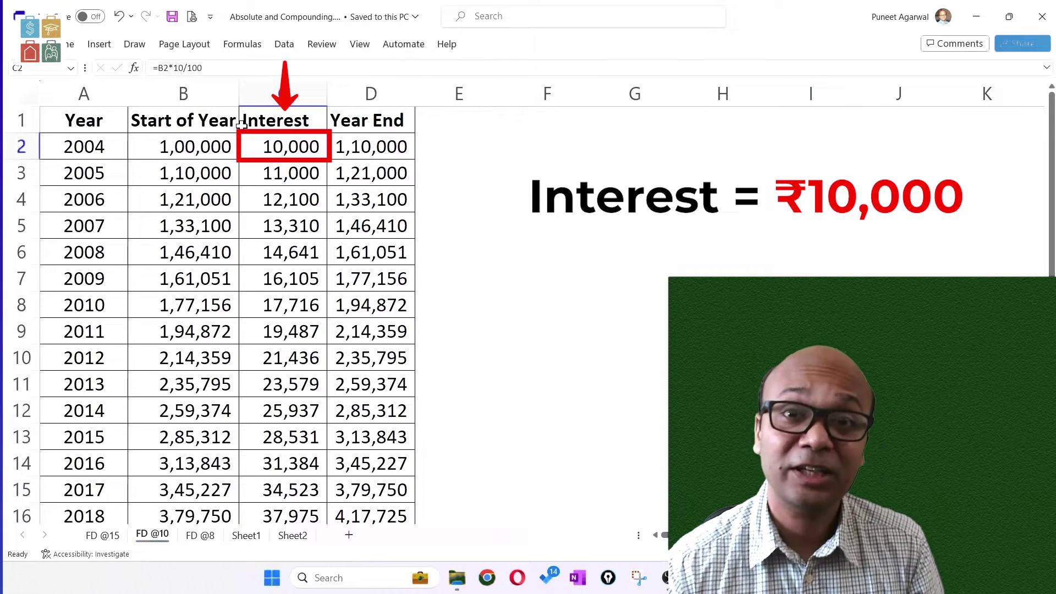
click(344, 146)
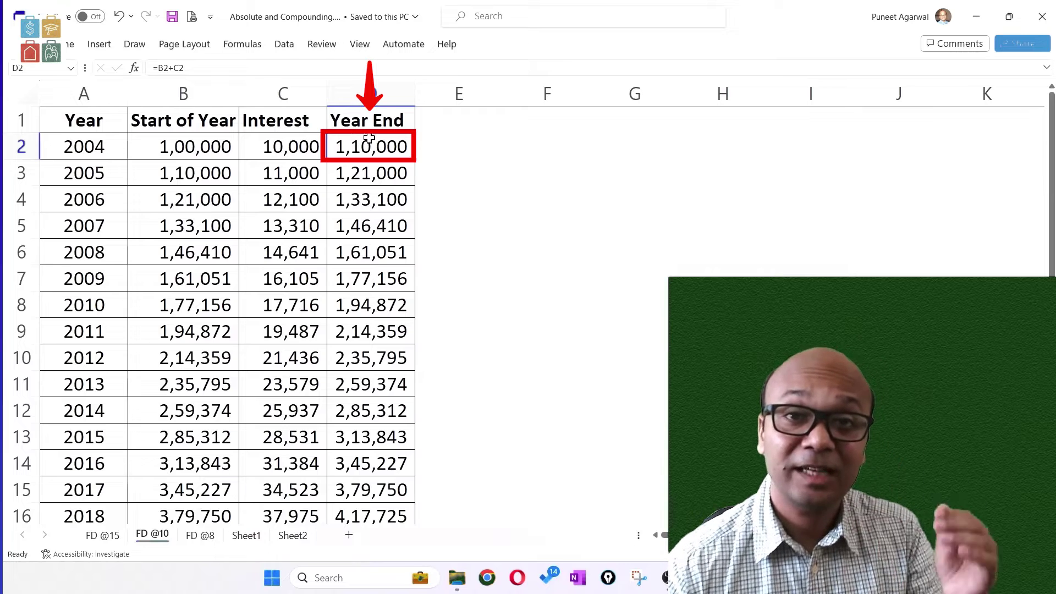
Show 2005 starting from 2004's year end, plus the 2005 and 2006 interest formulas.
click(216, 177)
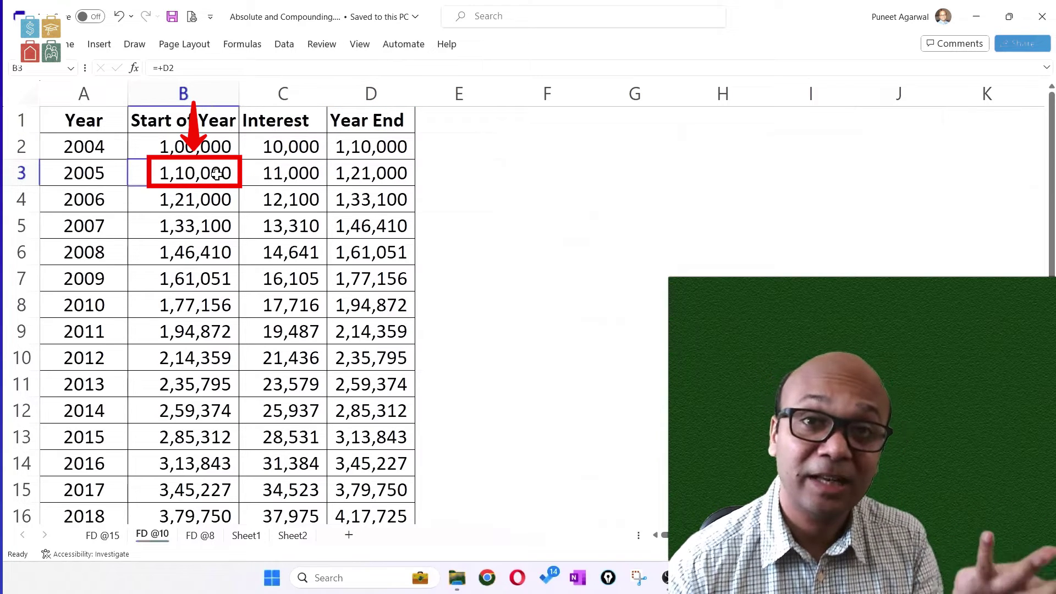
click(269, 165)
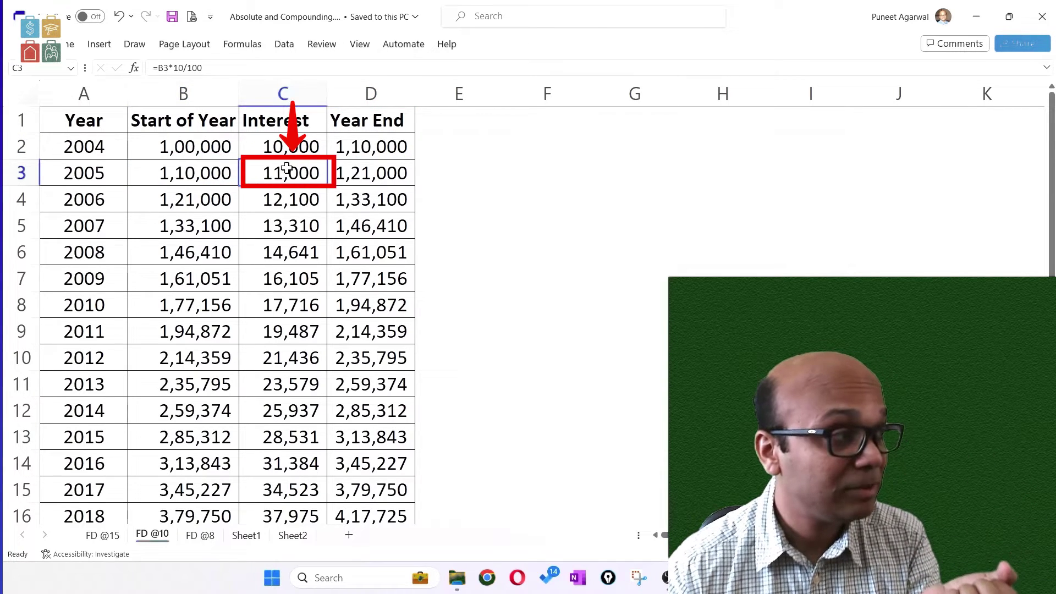
click(368, 175)
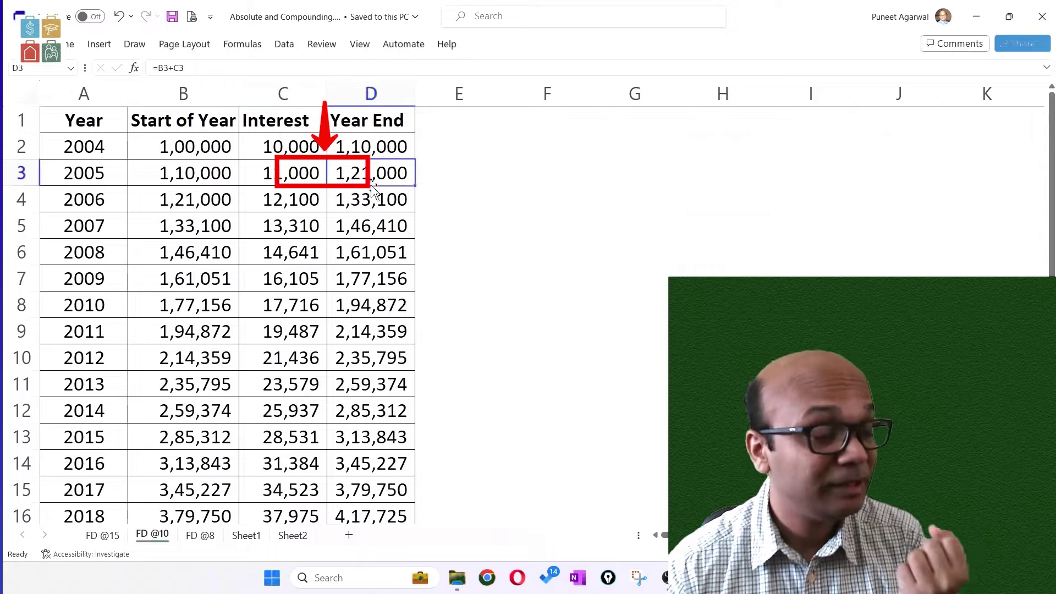
click(285, 171)
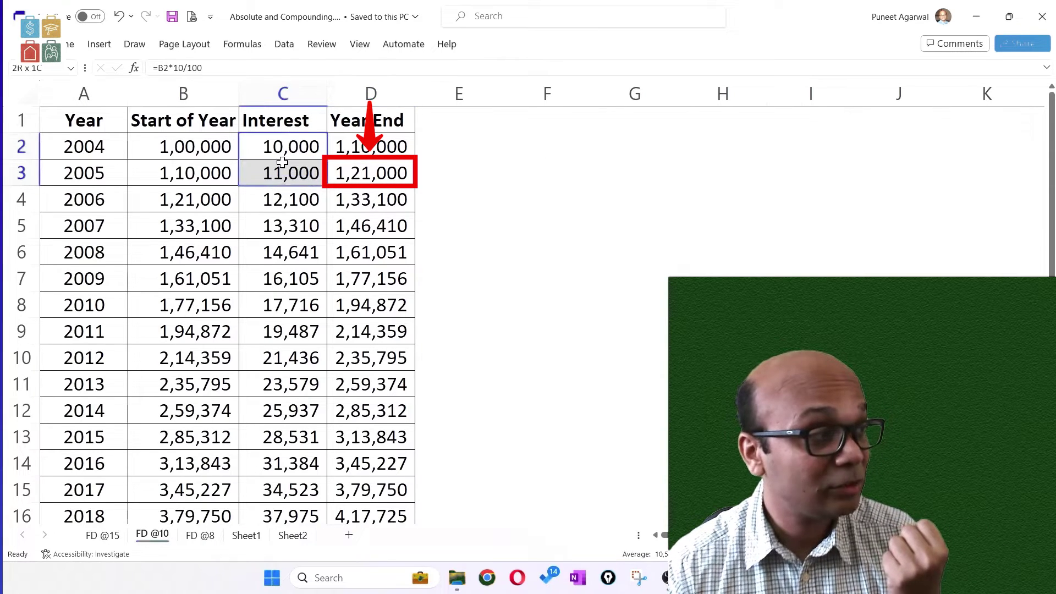
click(290, 206)
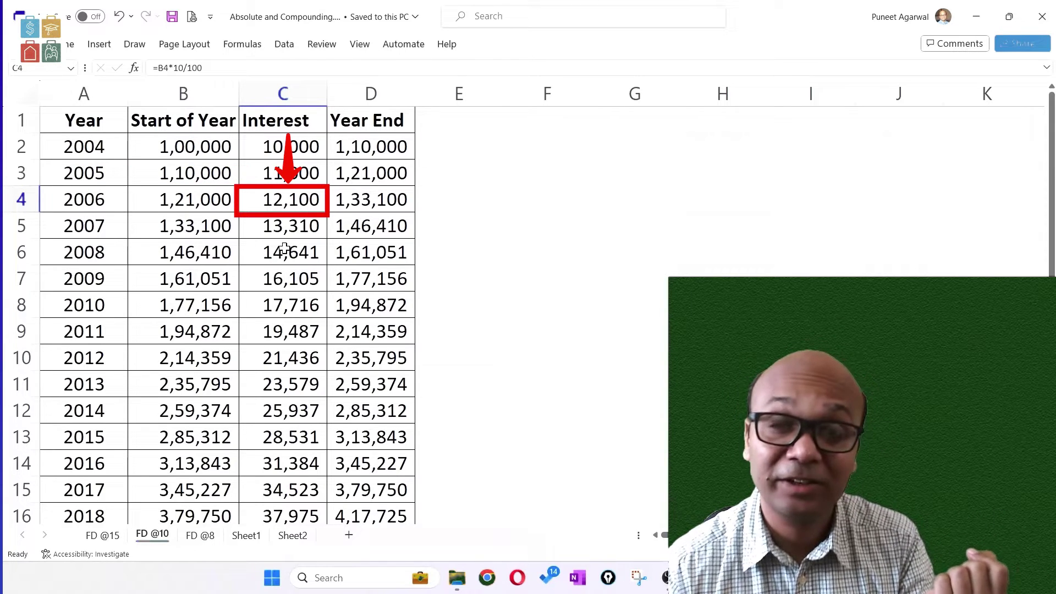
scroll(288, 240, down, 3)
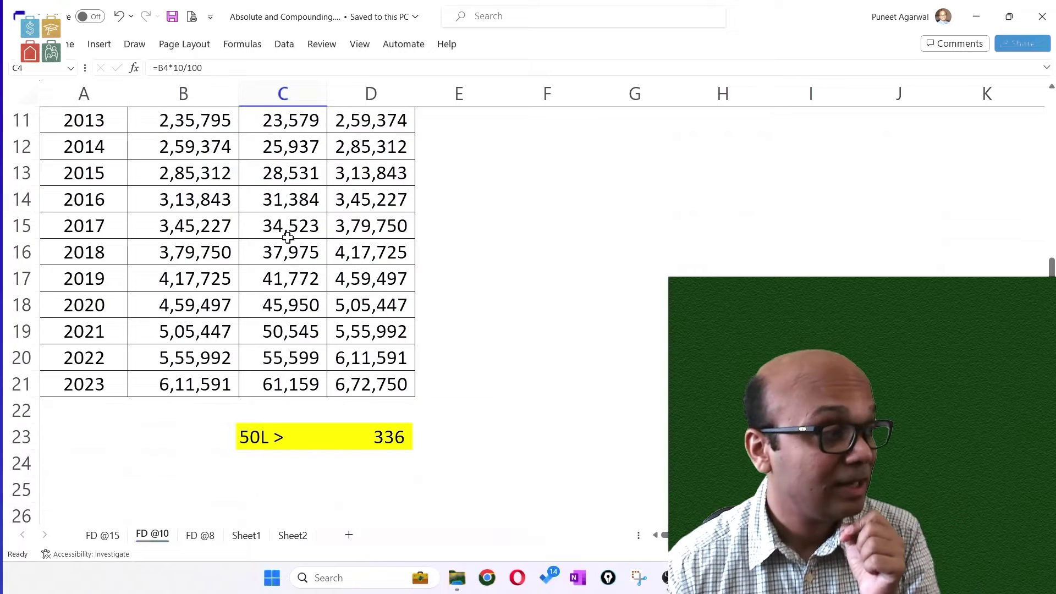
click(95, 374)
click(173, 381)
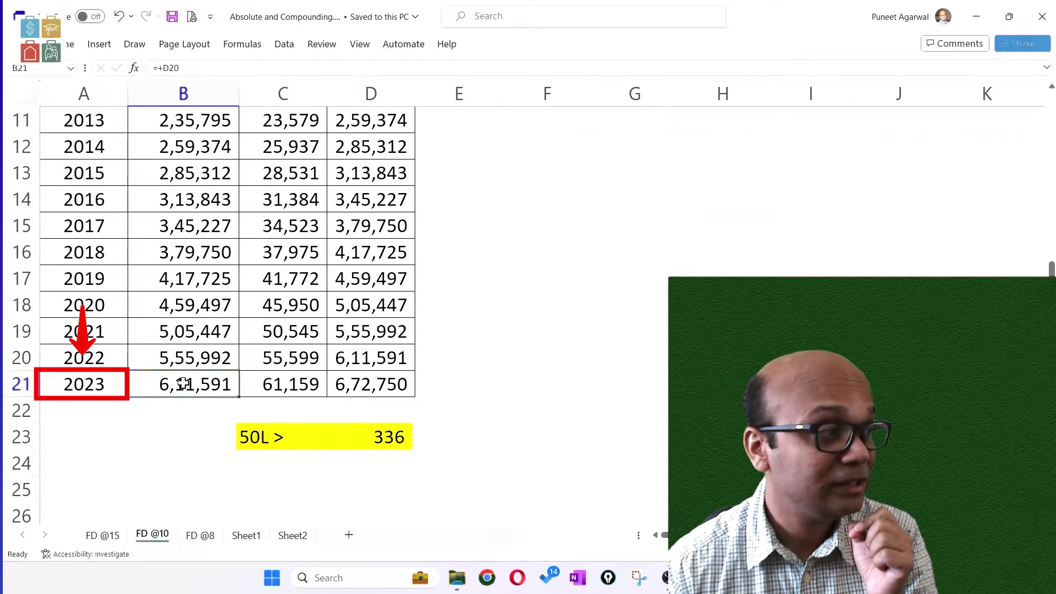
click(354, 380)
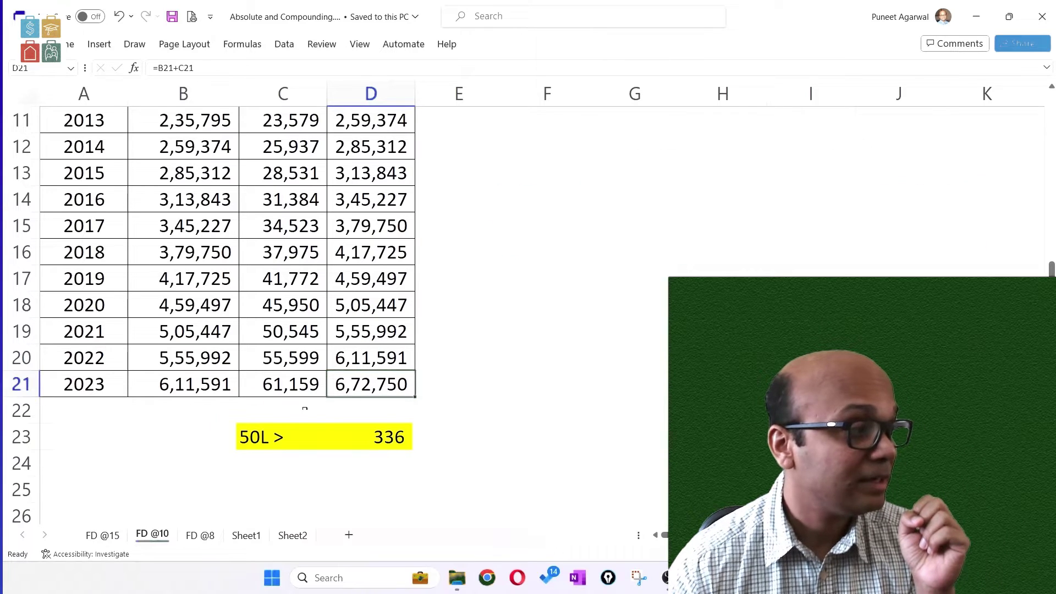
click(317, 434)
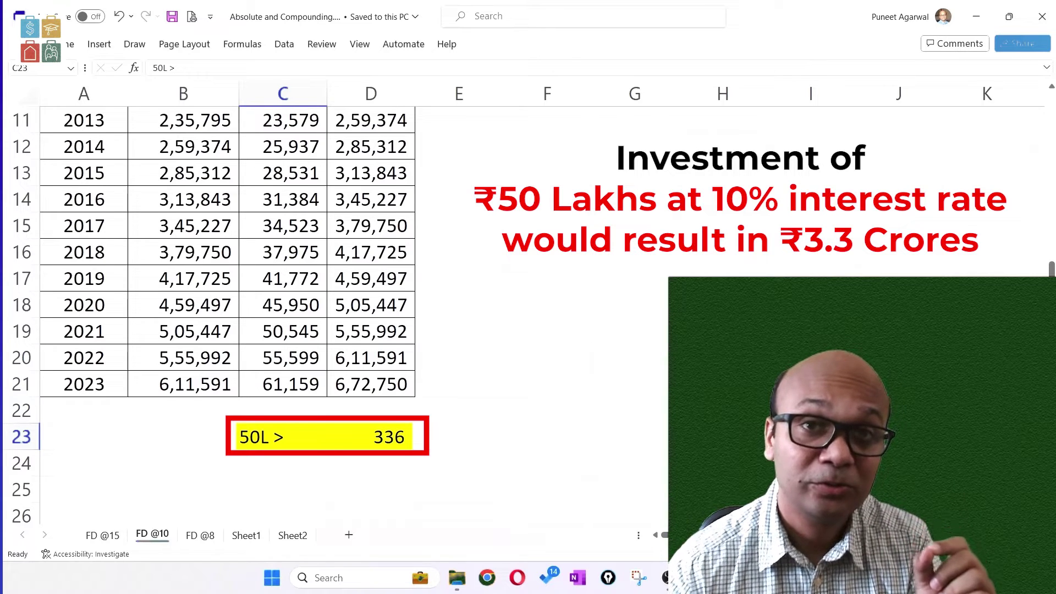
click(102, 535)
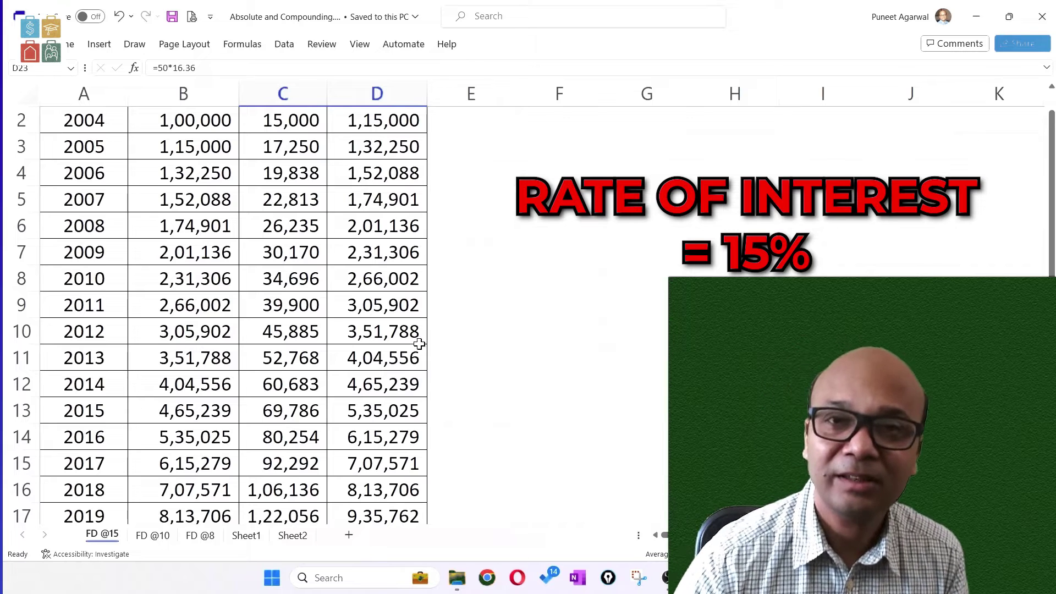
scroll(426, 302, up, 1)
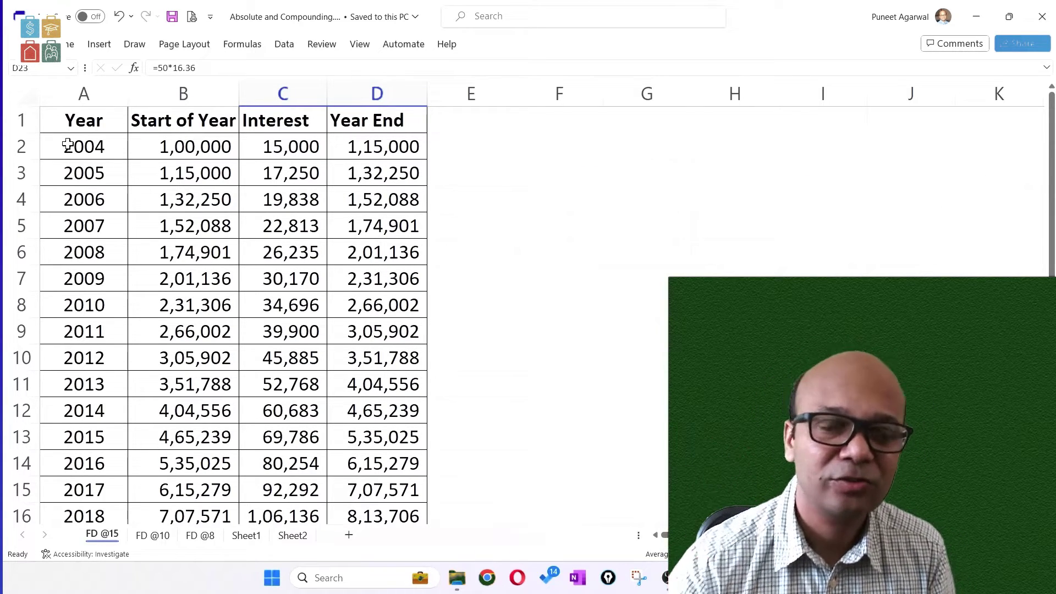
click(212, 146)
click(297, 144)
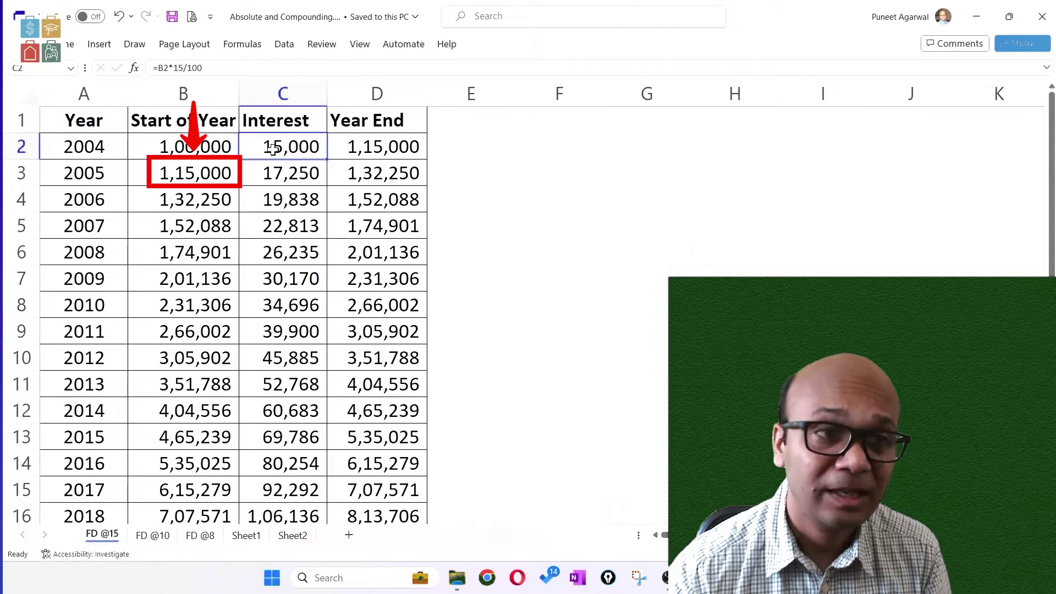
click(276, 170)
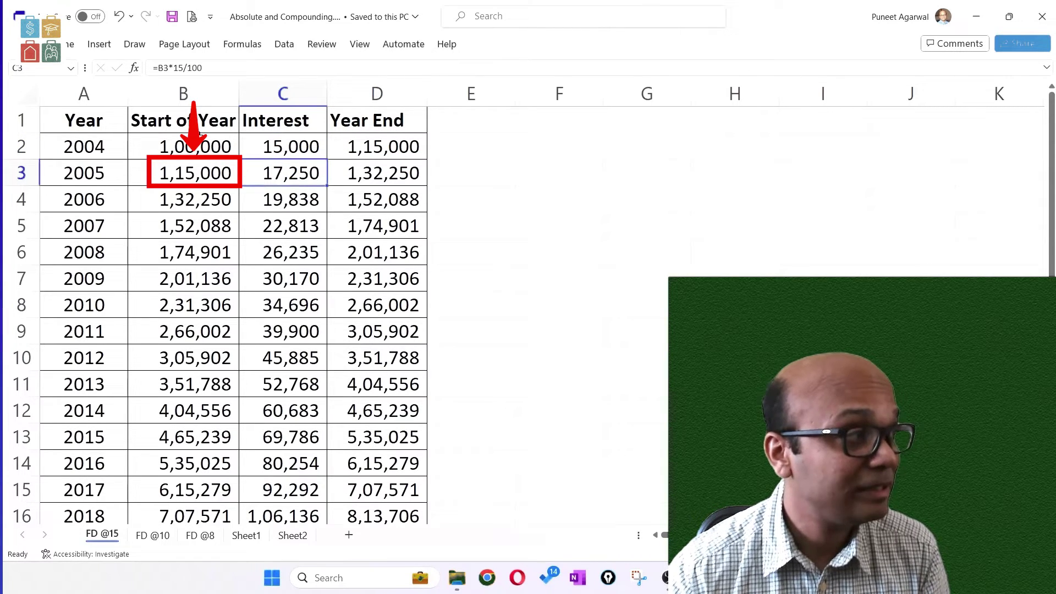
click(181, 177)
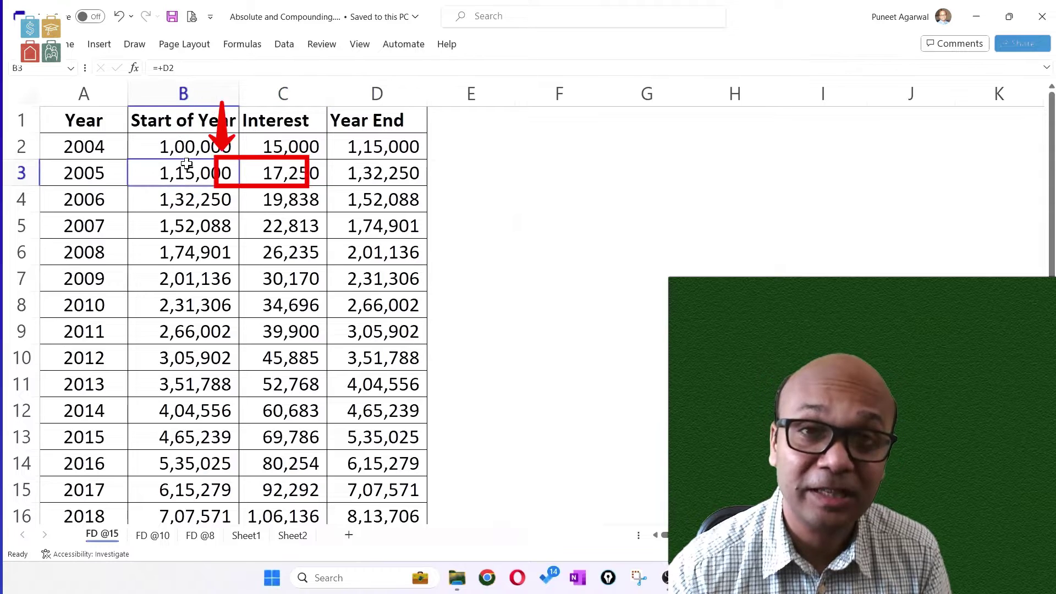
click(367, 177)
scroll(375, 174, down, 3)
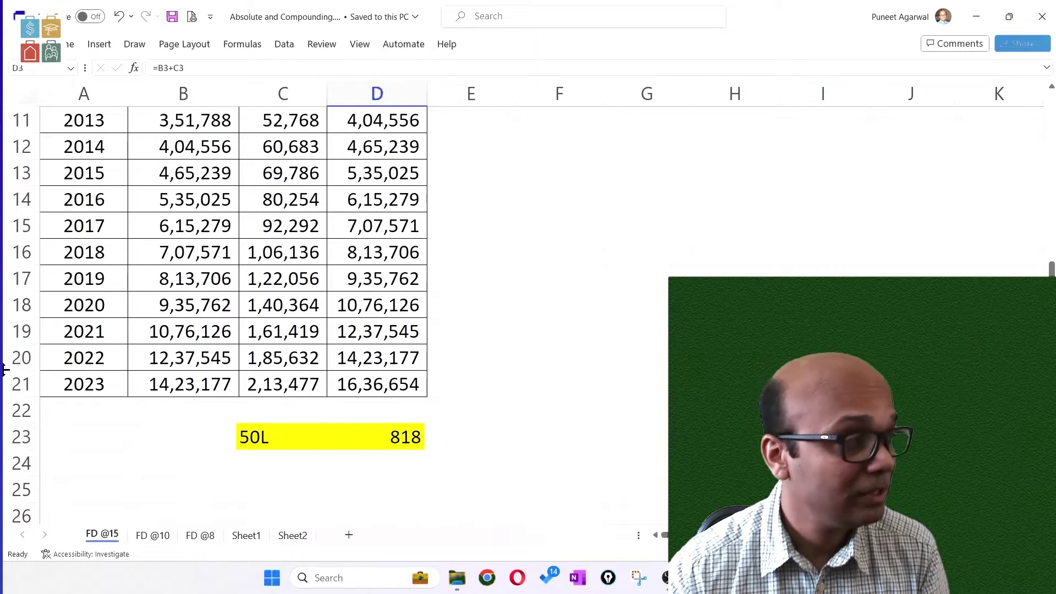
click(91, 382)
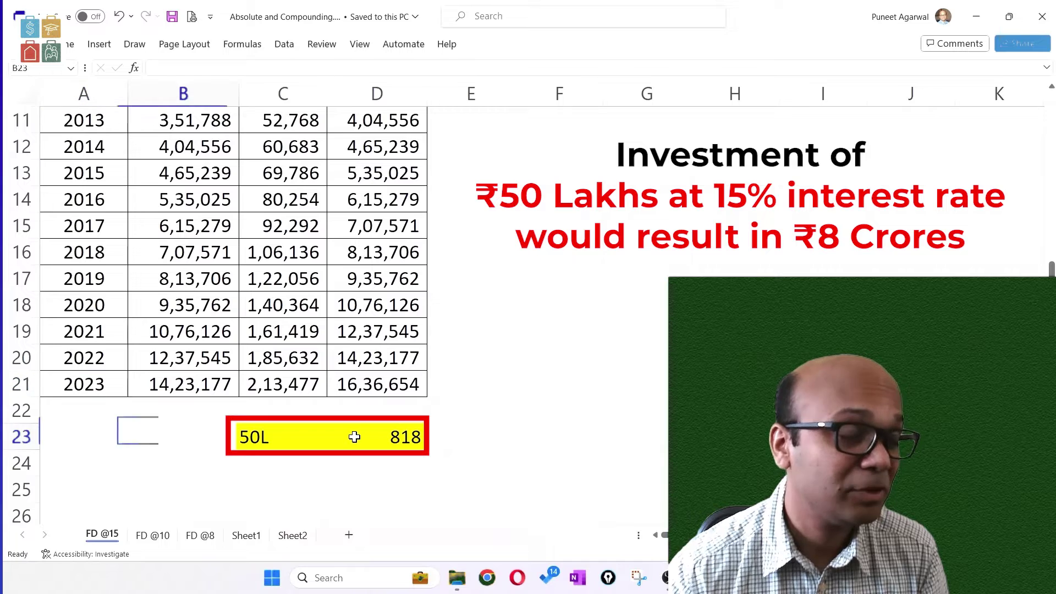
click(259, 438)
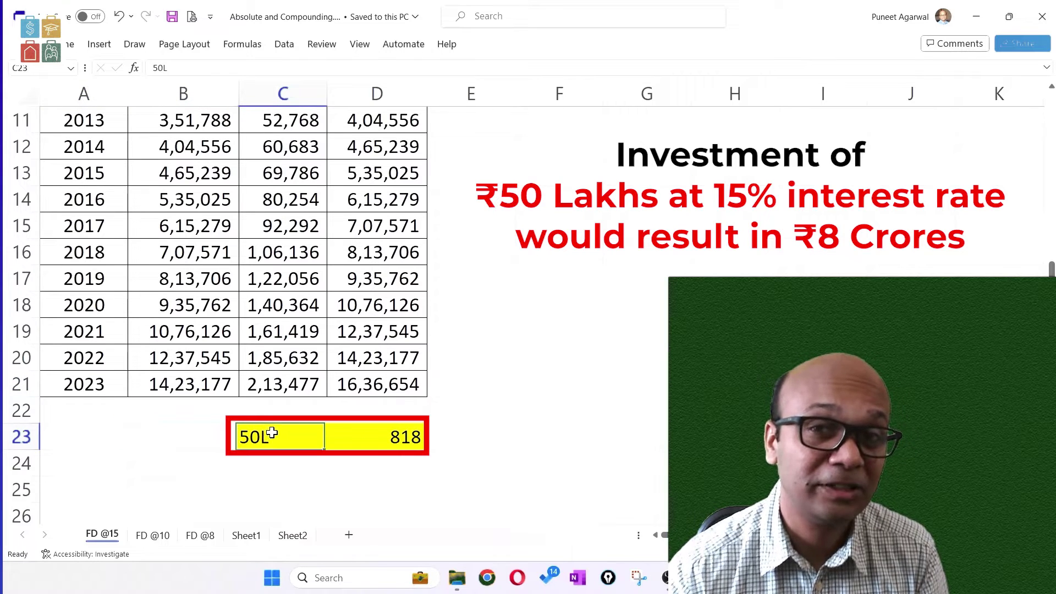